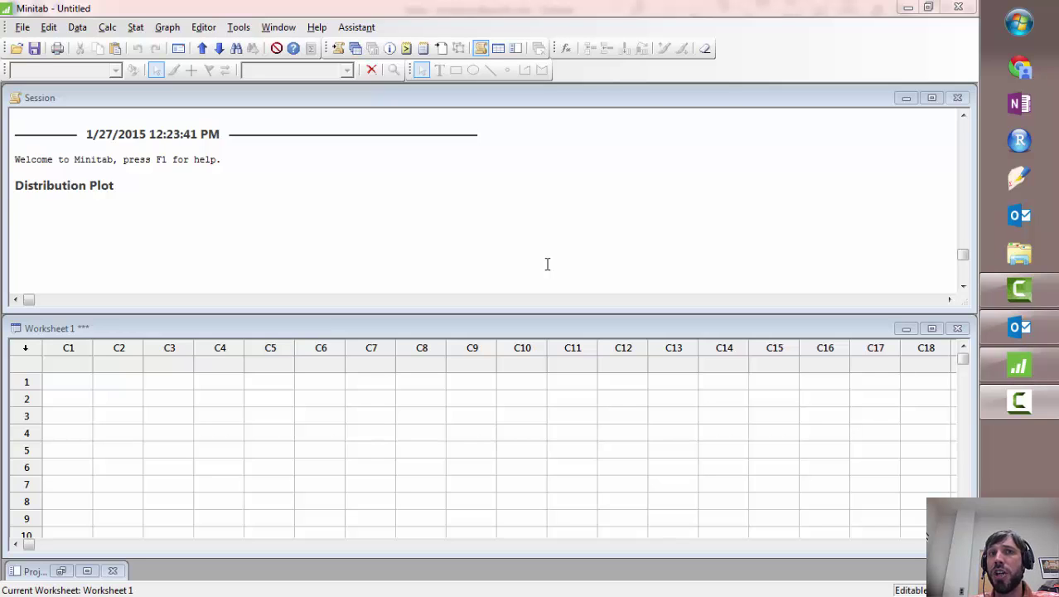
# Step: Start a Probability Distribution Plot of the View Probability type
pyautogui.click(165, 30)
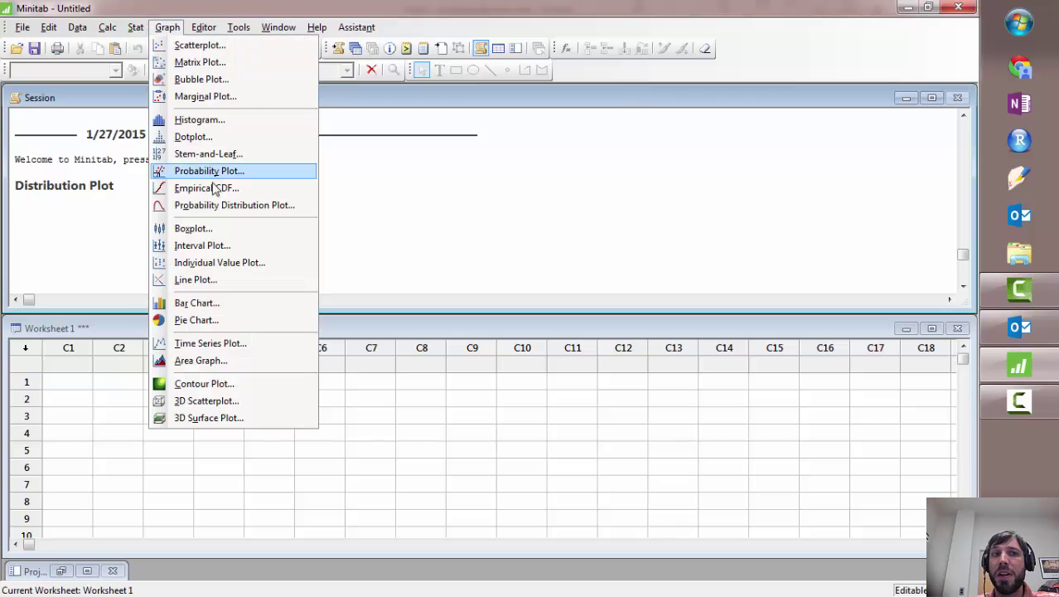
pyautogui.click(229, 209)
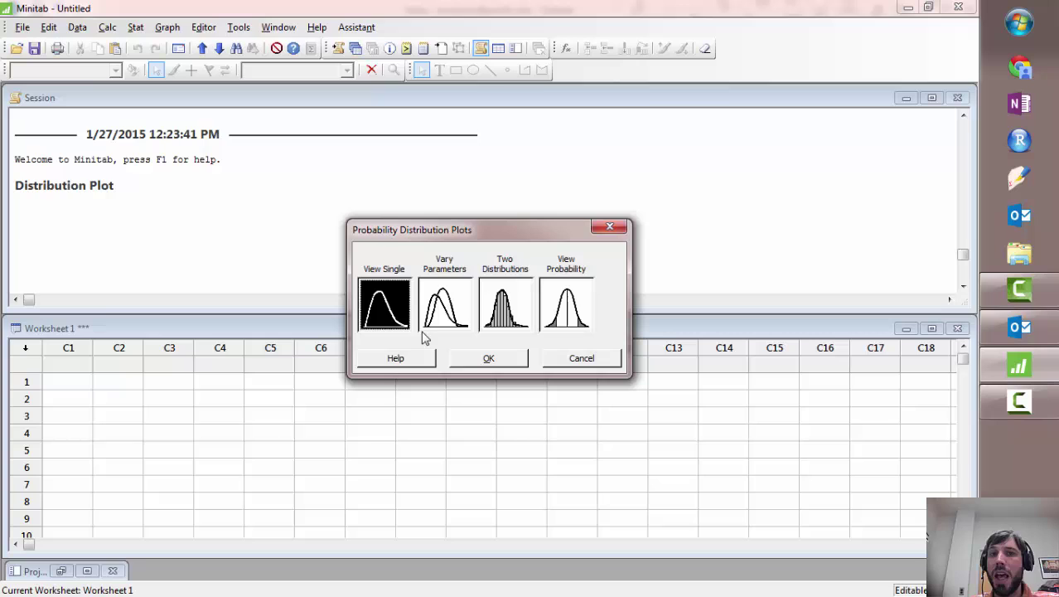
pyautogui.click(570, 308)
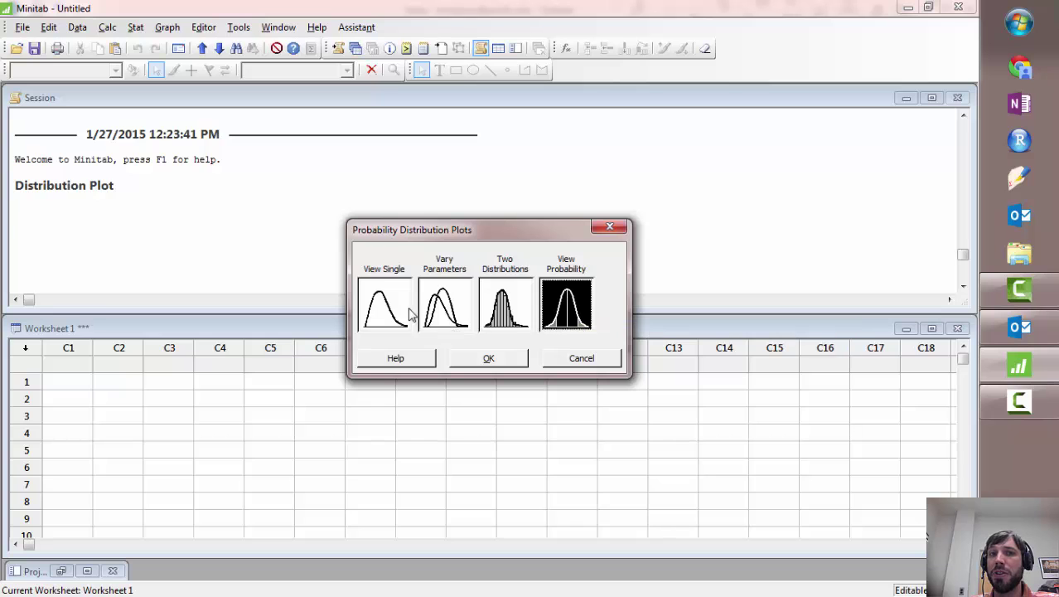
pyautogui.click(480, 365)
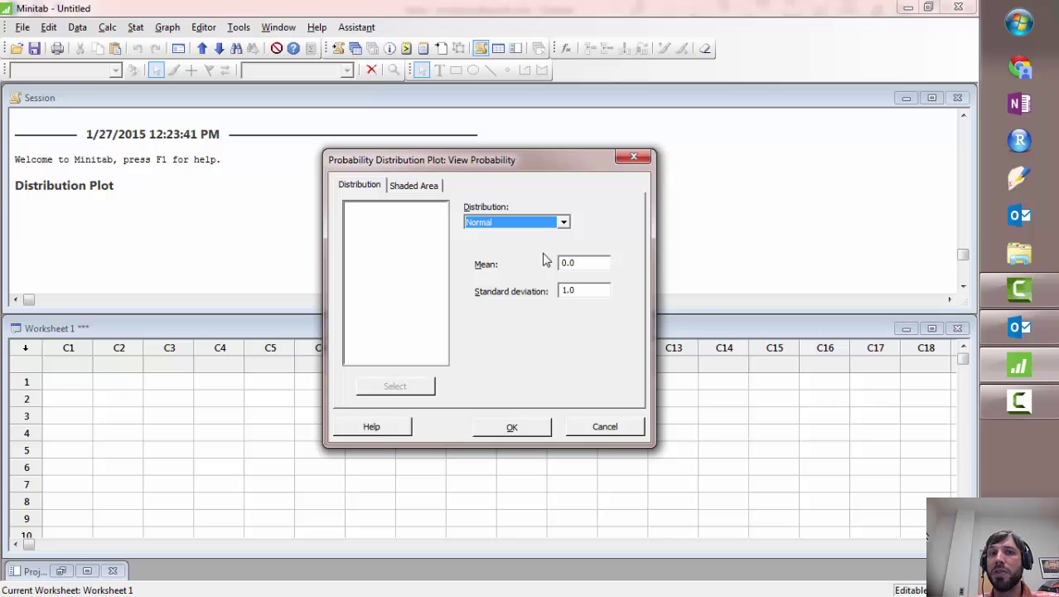
# Step: Set the shaded area to be defined by X value, left tail below 1.6
pyautogui.click(419, 186)
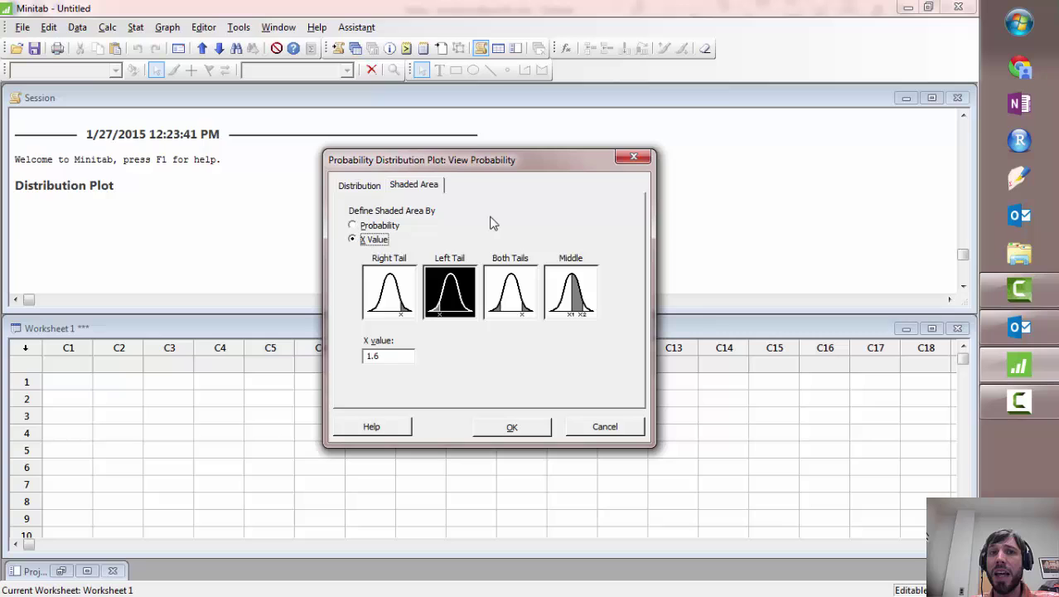
pyautogui.click(353, 225)
pyautogui.click(358, 241)
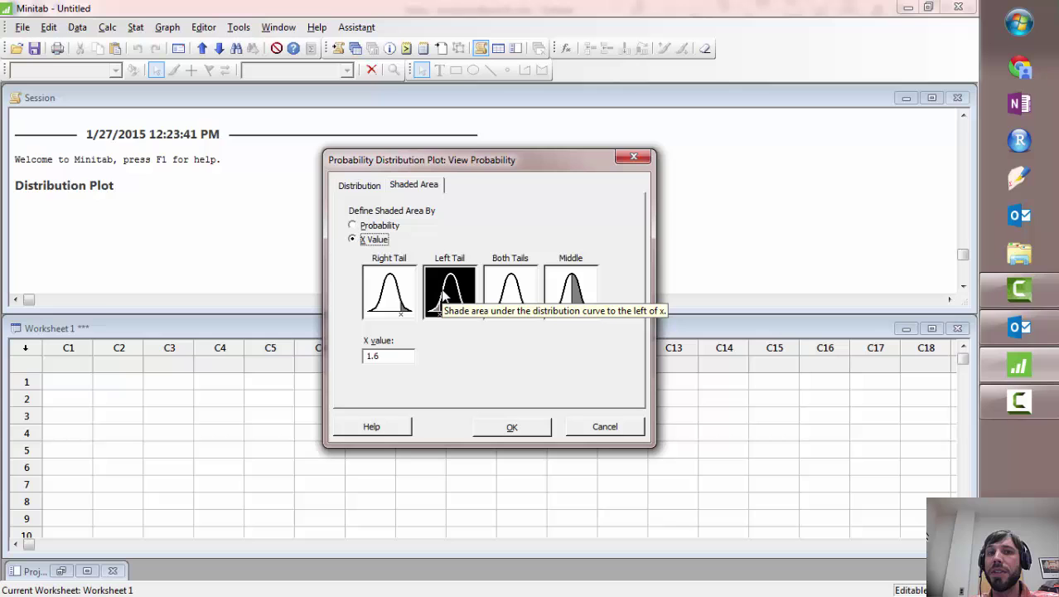
# Step: Create the standard normal plot shaded left of 1.6 (area 0.9452) and centre its window
pyautogui.click(522, 433)
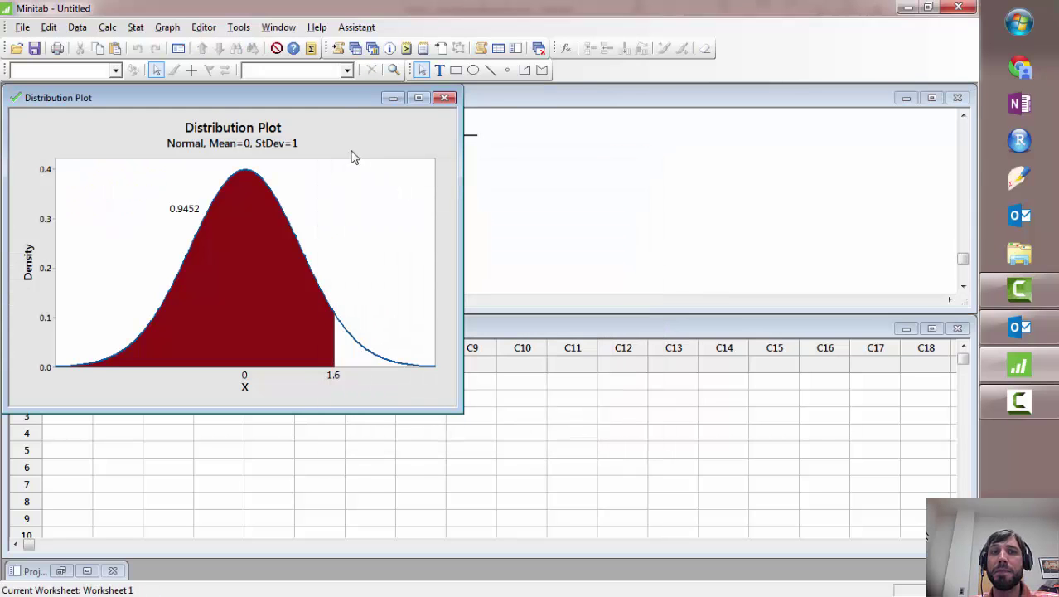
pyautogui.moveTo(338, 102); pyautogui.dragTo(634, 112)
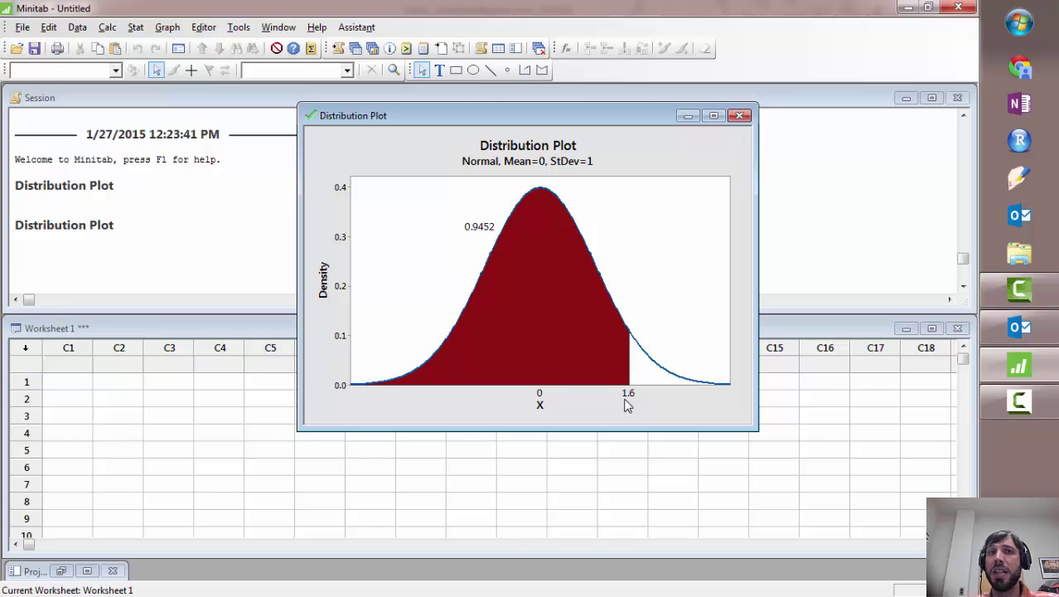
# Step: Change the x-axis label from X to 'z-scores'
pyautogui.doubleClick(539, 405)
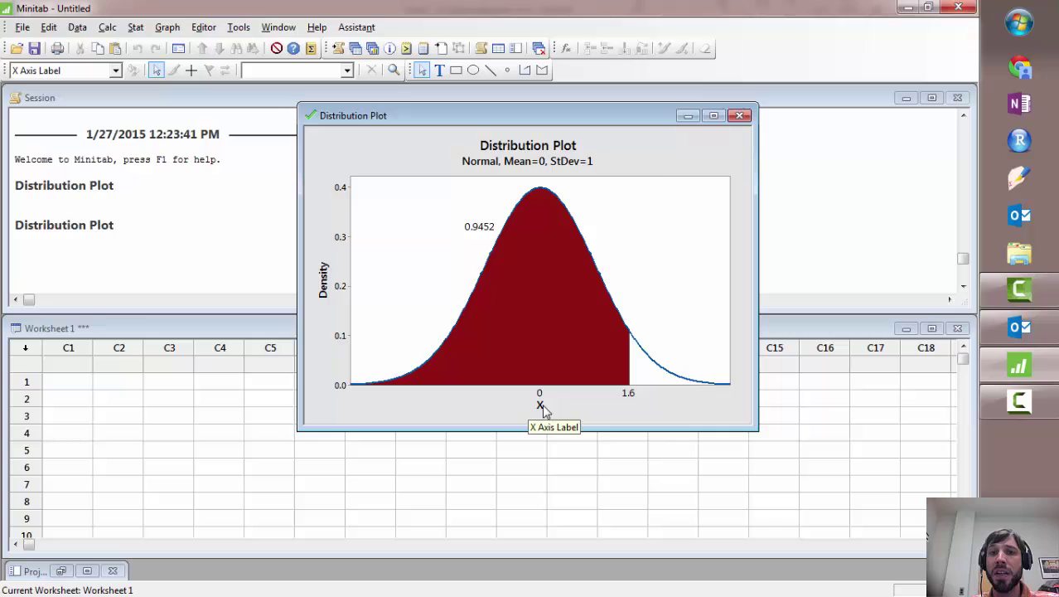
pyautogui.doubleClick(477, 379)
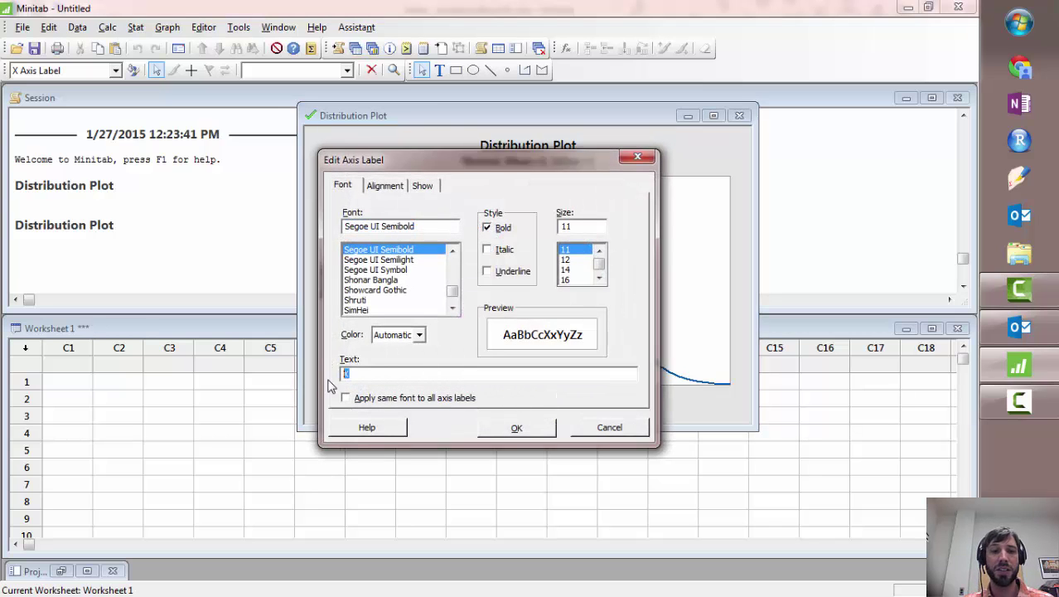
pyautogui.write('z-score')
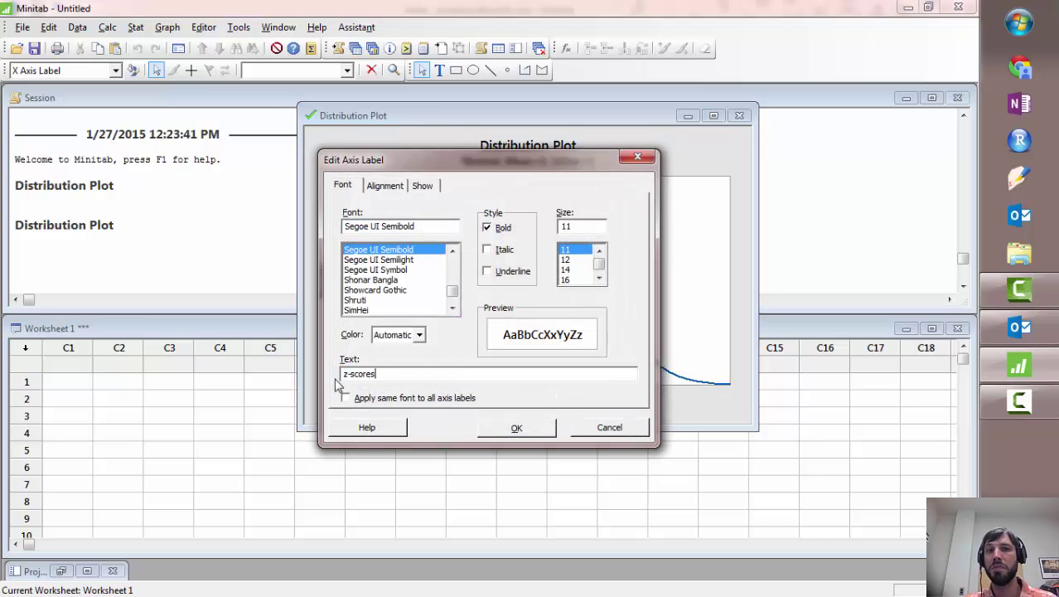
pyautogui.write('s')
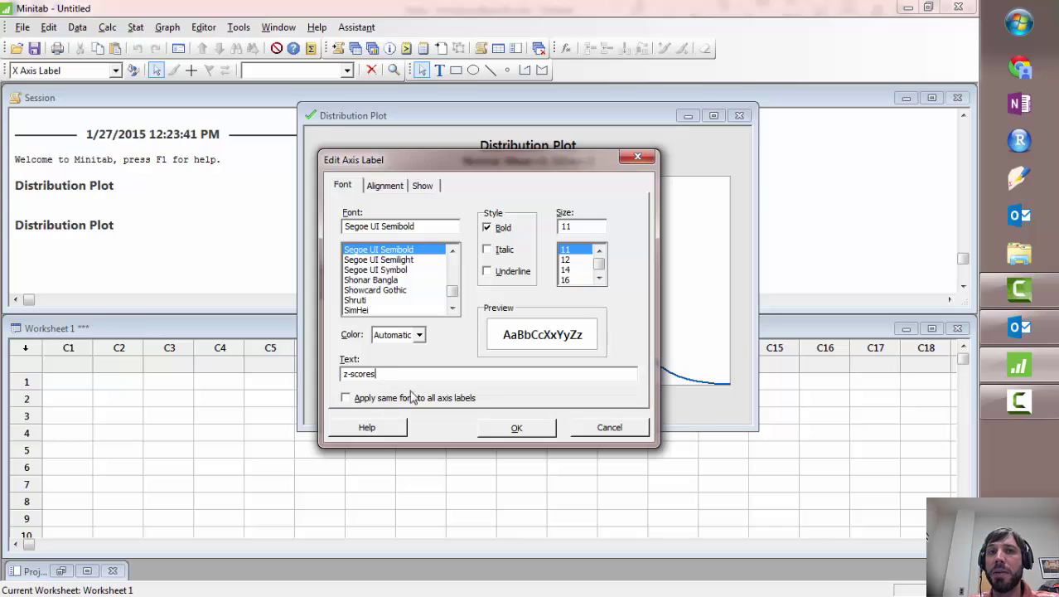
pyautogui.click(507, 429)
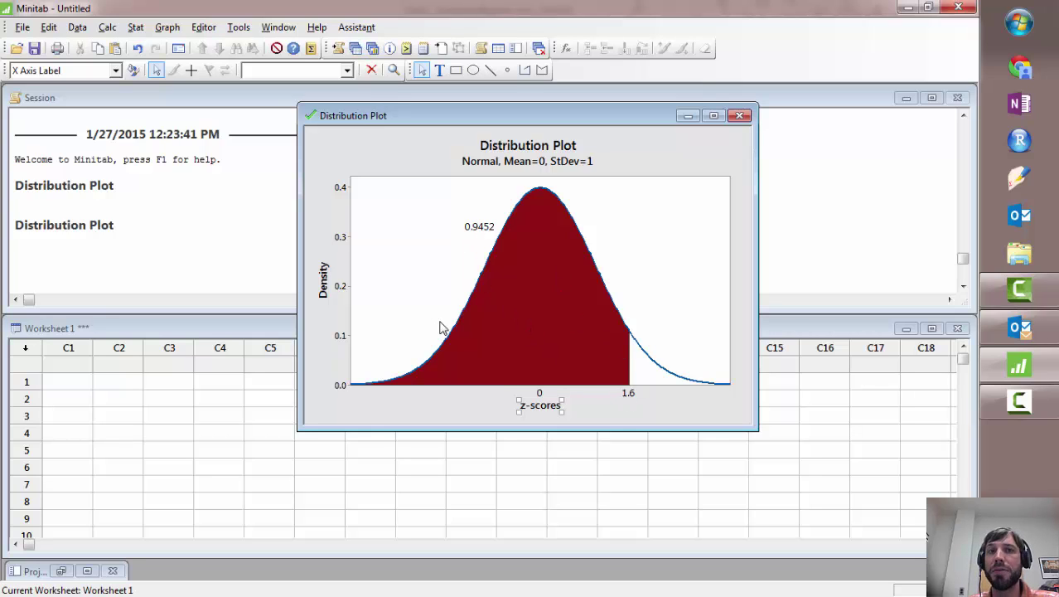
# Step: Start another View Probability distribution plot for the standard normal
pyautogui.click(157, 29)
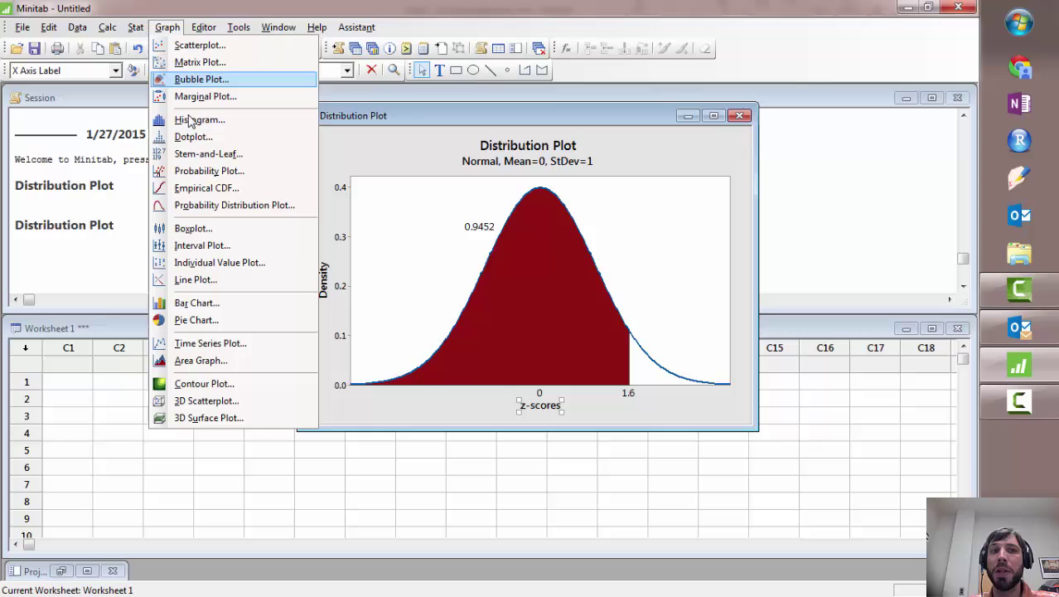
pyautogui.click(235, 203)
pyautogui.click(554, 315)
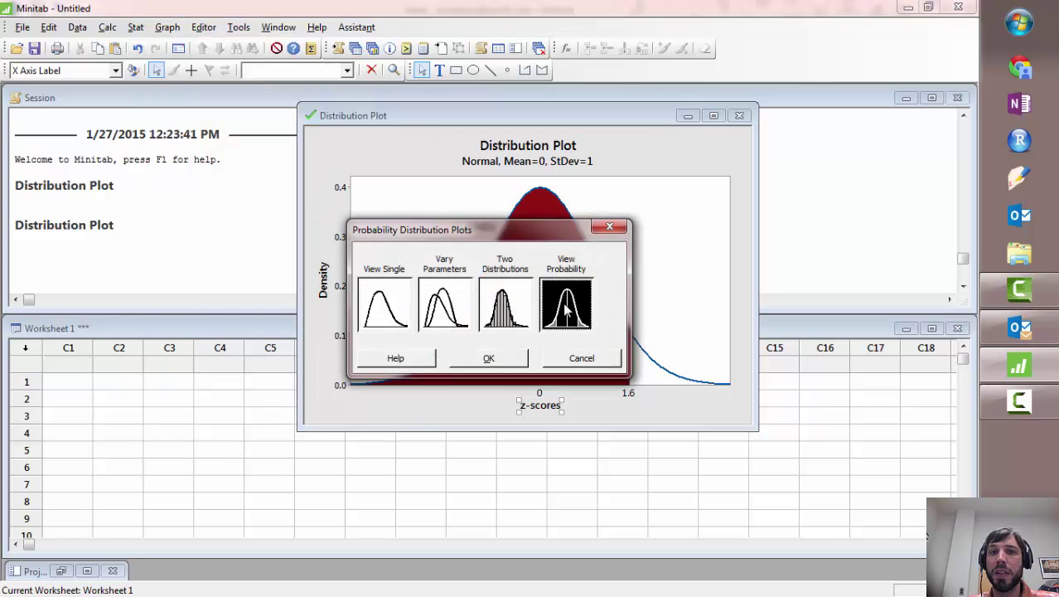
pyautogui.click(517, 361)
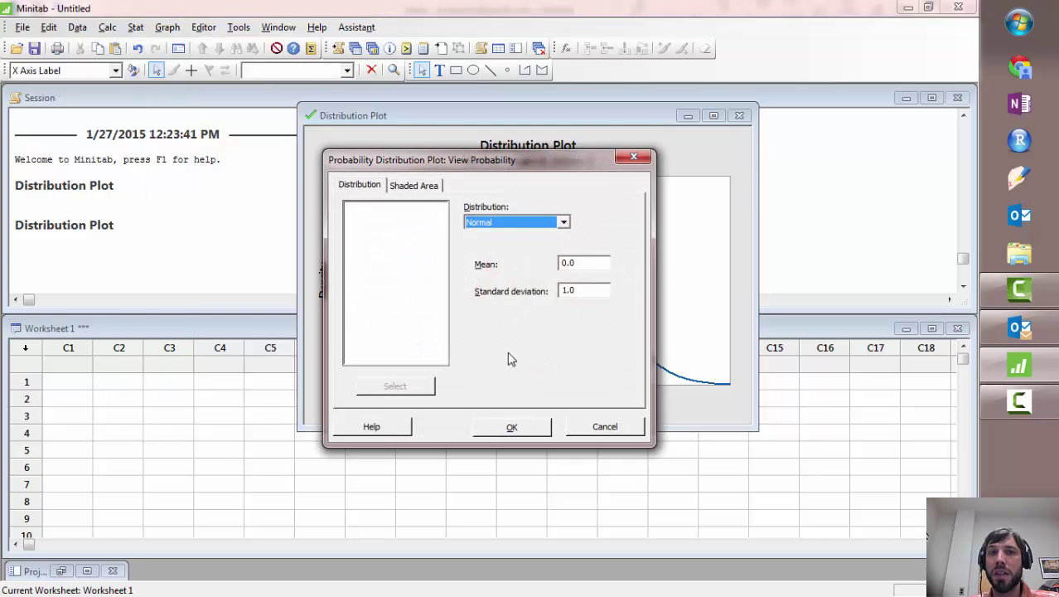
# Step: Shade the middle area between X values -1 and 1 and create the plot
pyautogui.click(424, 189)
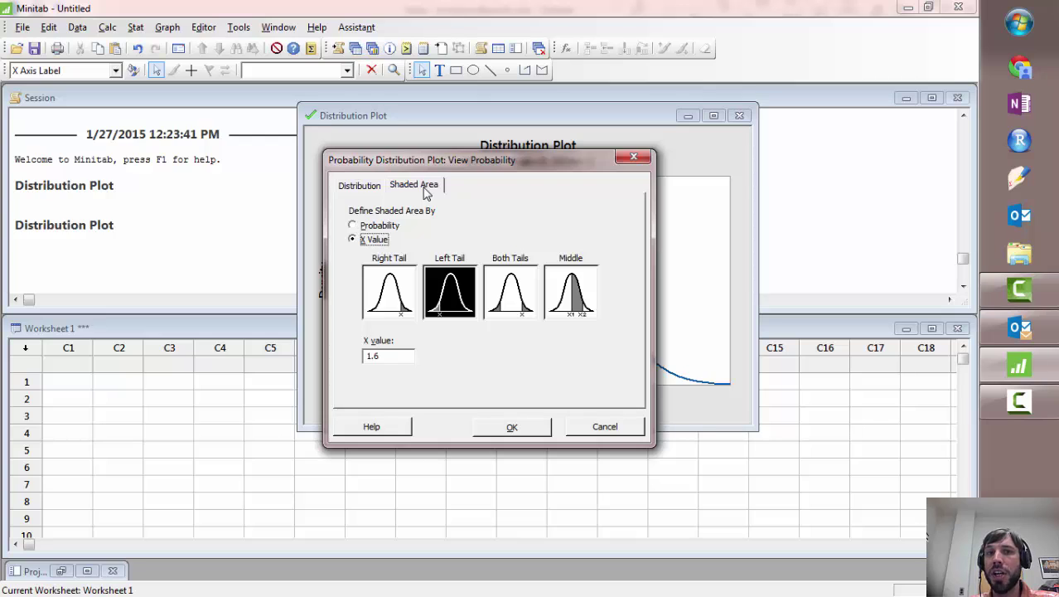
pyautogui.click(524, 306)
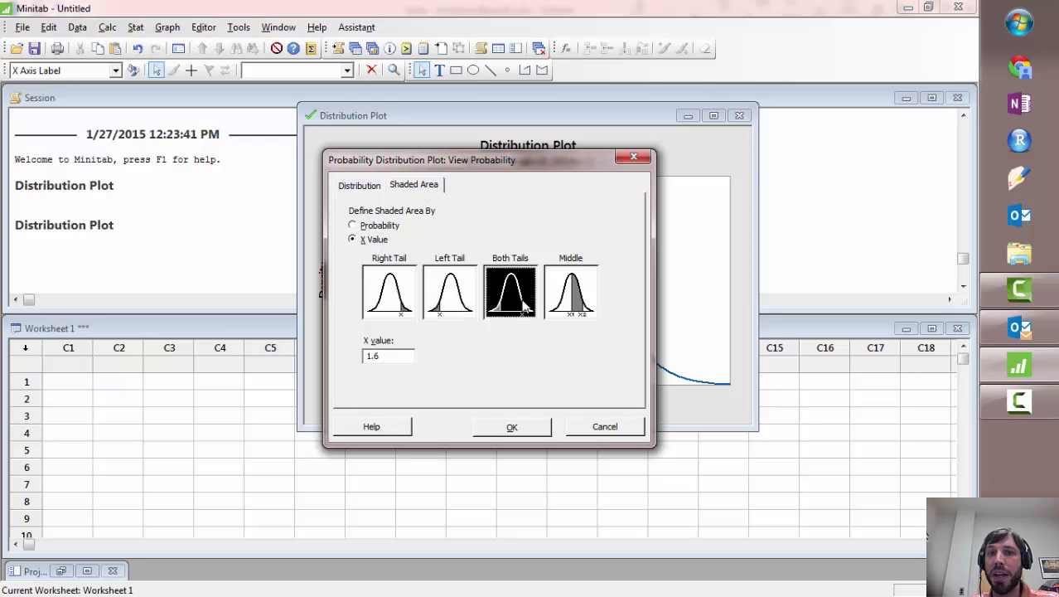
pyautogui.click(569, 305)
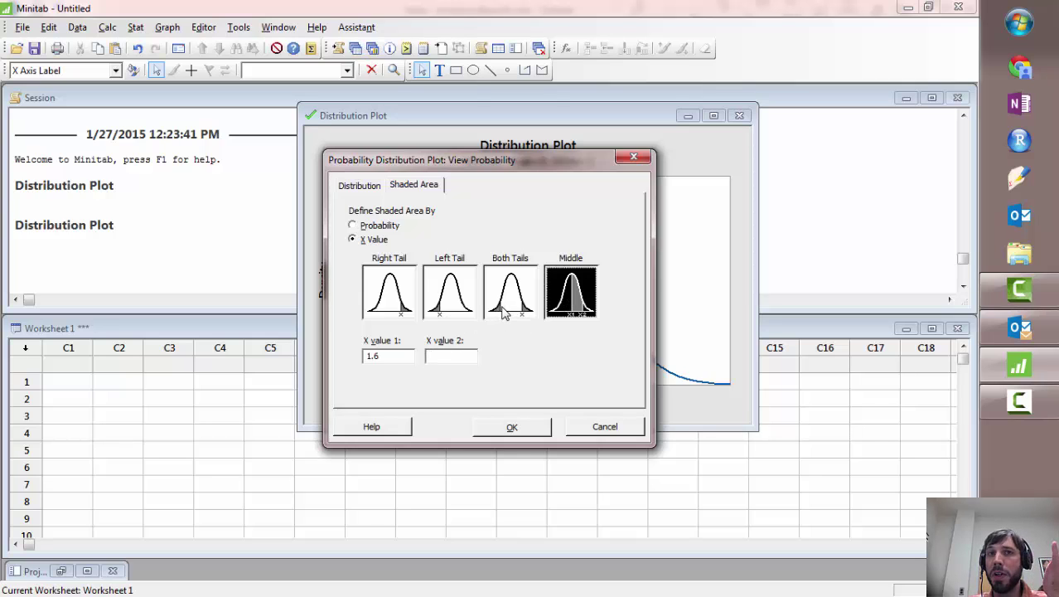
pyautogui.moveTo(379, 356); pyautogui.dragTo(364, 356)
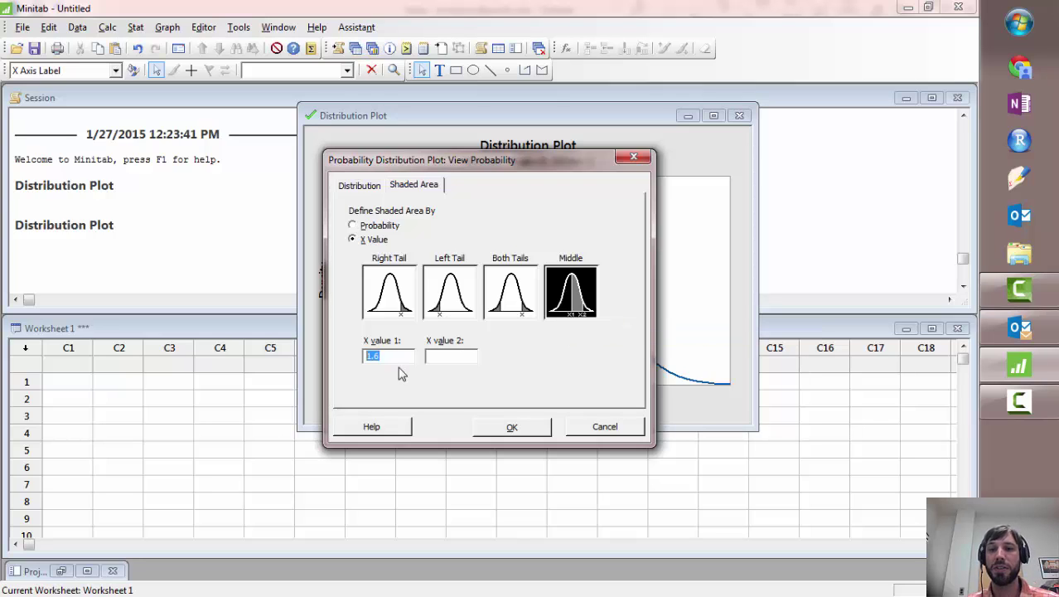
pyautogui.write('-1')
pyautogui.press('Tab')
pyautogui.write('1')
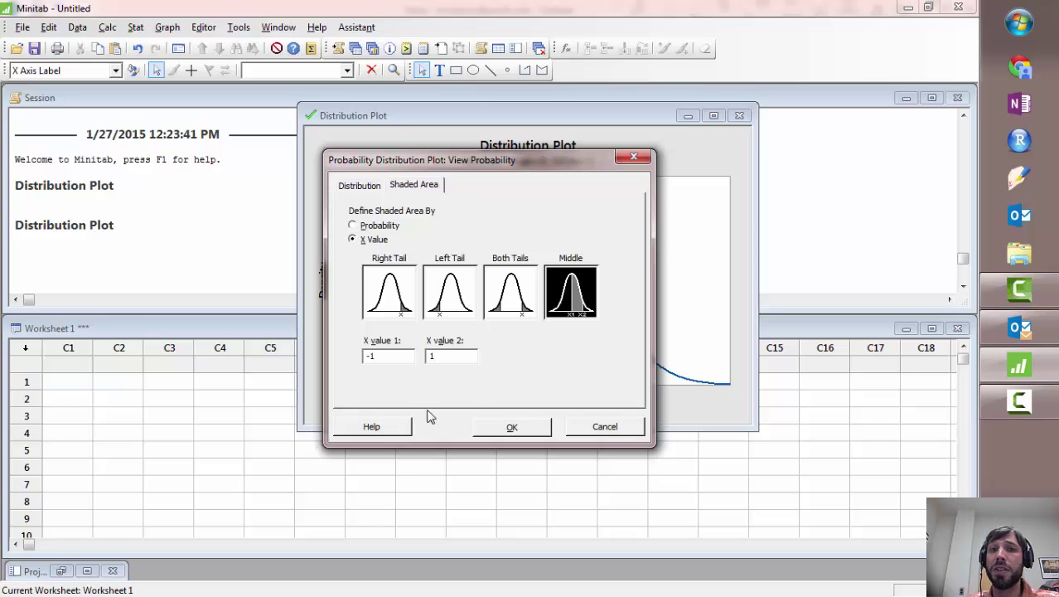
pyautogui.click(497, 429)
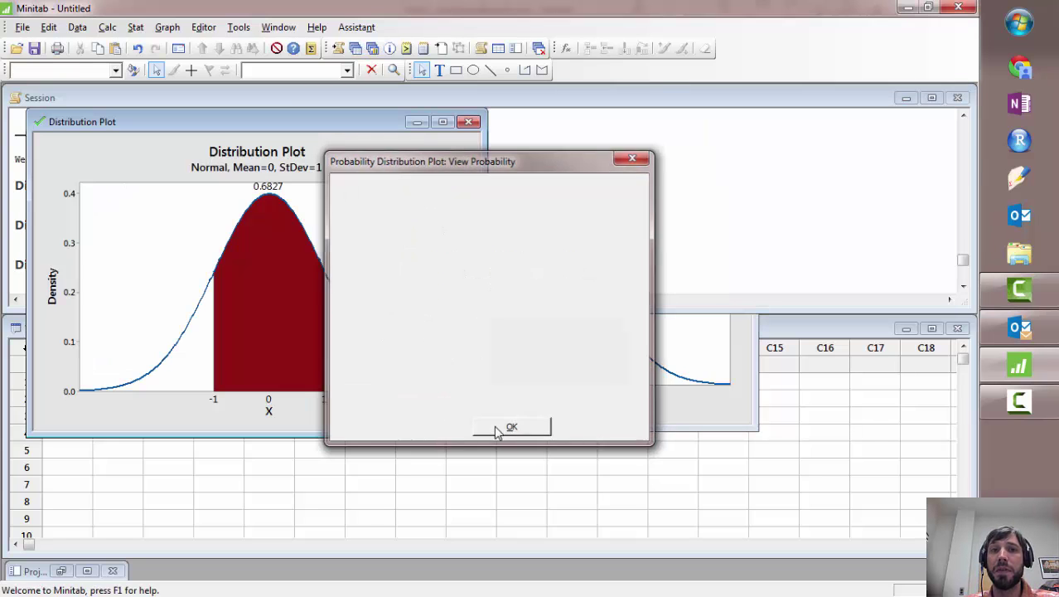
# Step: Move the middle-area plot window toward the centre and open the Graph menu
pyautogui.moveTo(397, 123); pyautogui.dragTo(604, 145)
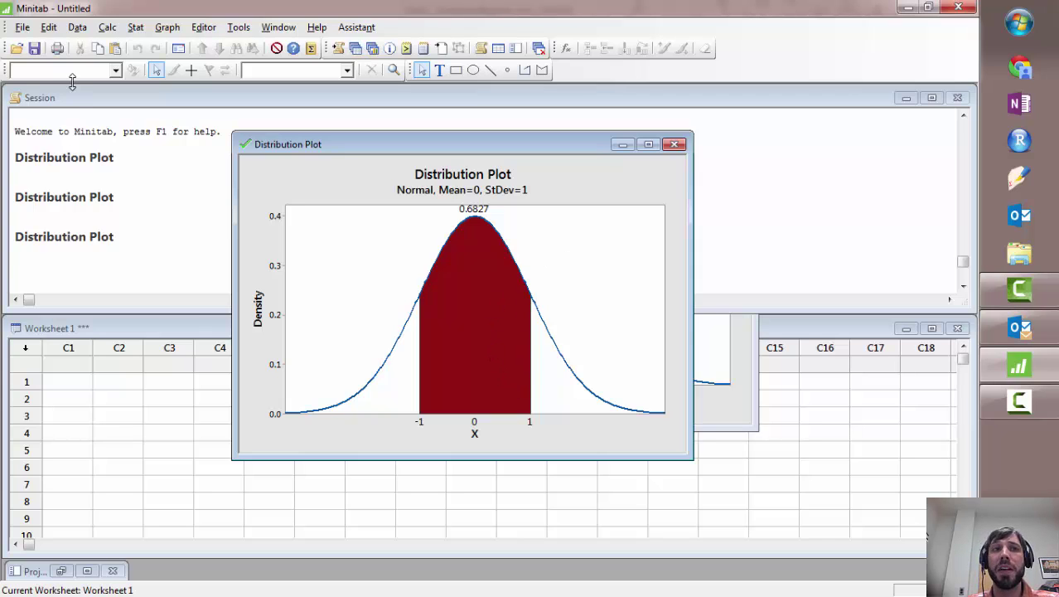
pyautogui.click(137, 29)
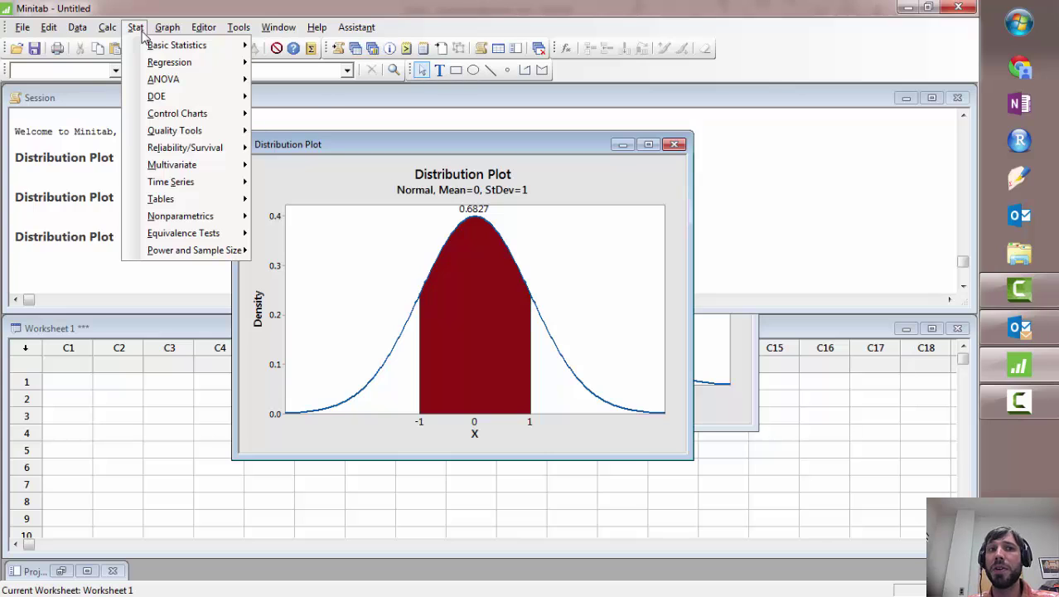
# Step: Start a new Probability Distribution Plot of the View Probability type
pyautogui.moveTo(168, 27)
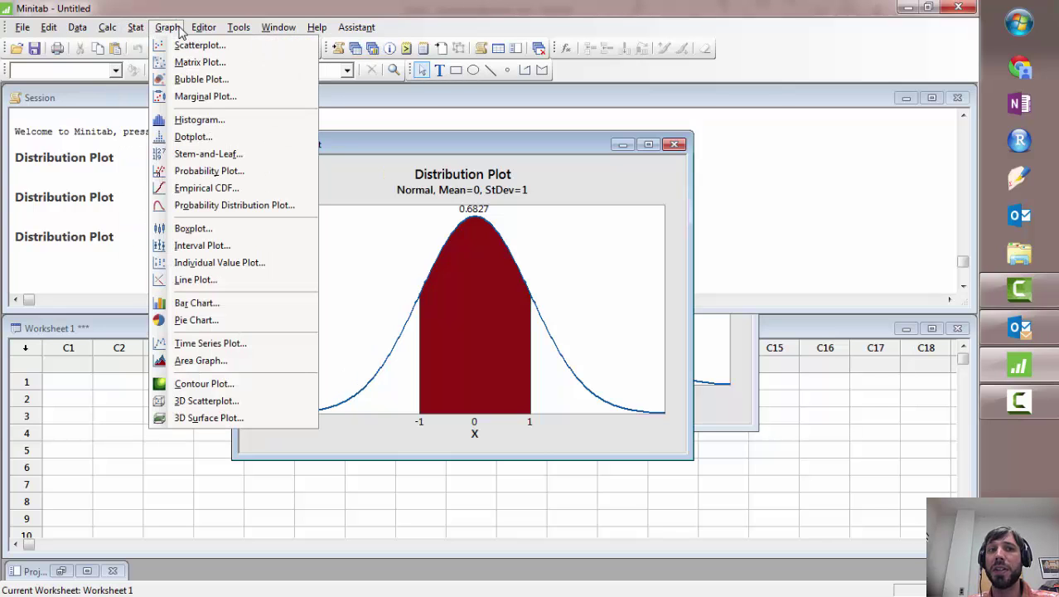
pyautogui.click(189, 205)
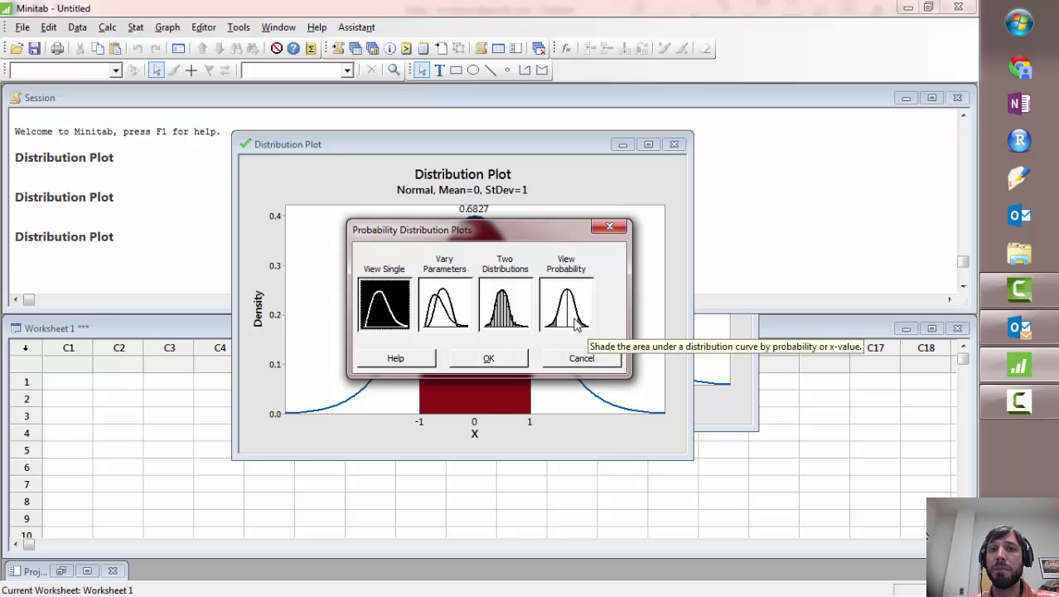
pyautogui.click(574, 327)
pyautogui.click(489, 363)
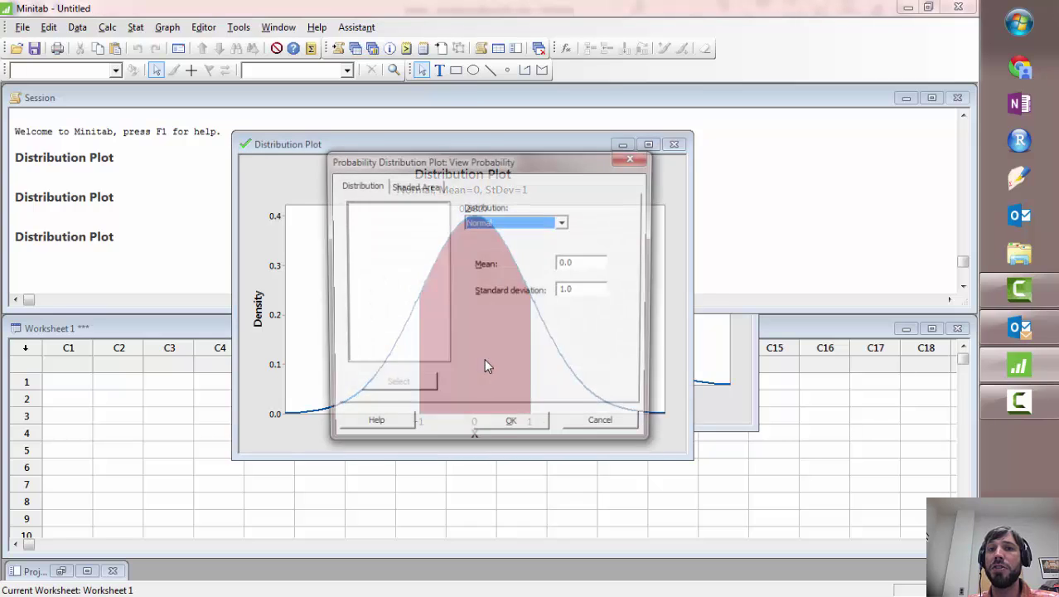
# Step: Define the shaded area by probability, left tail 0.95
pyautogui.click(418, 186)
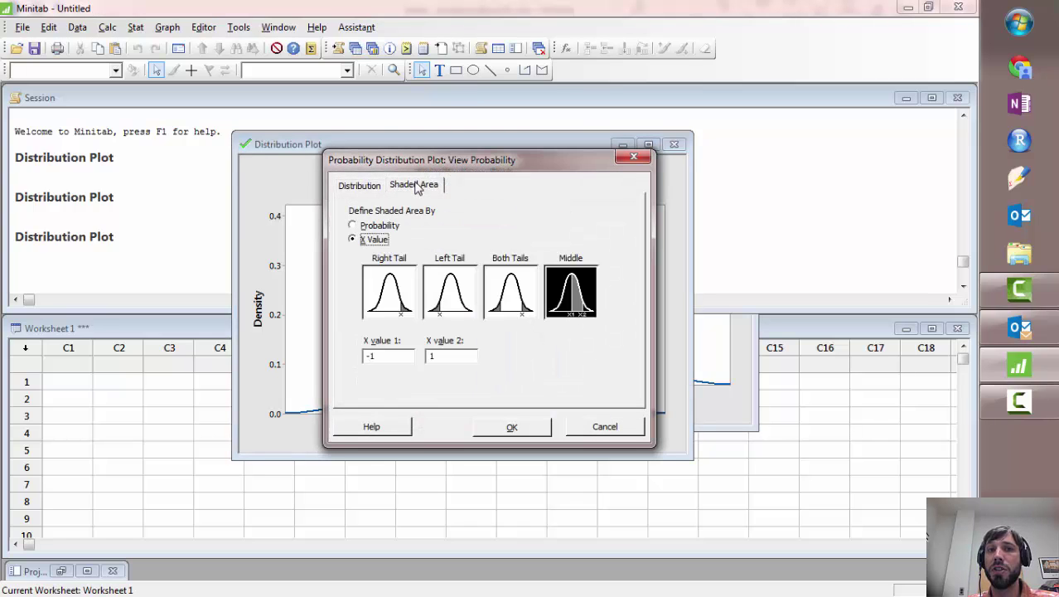
pyautogui.click(353, 227)
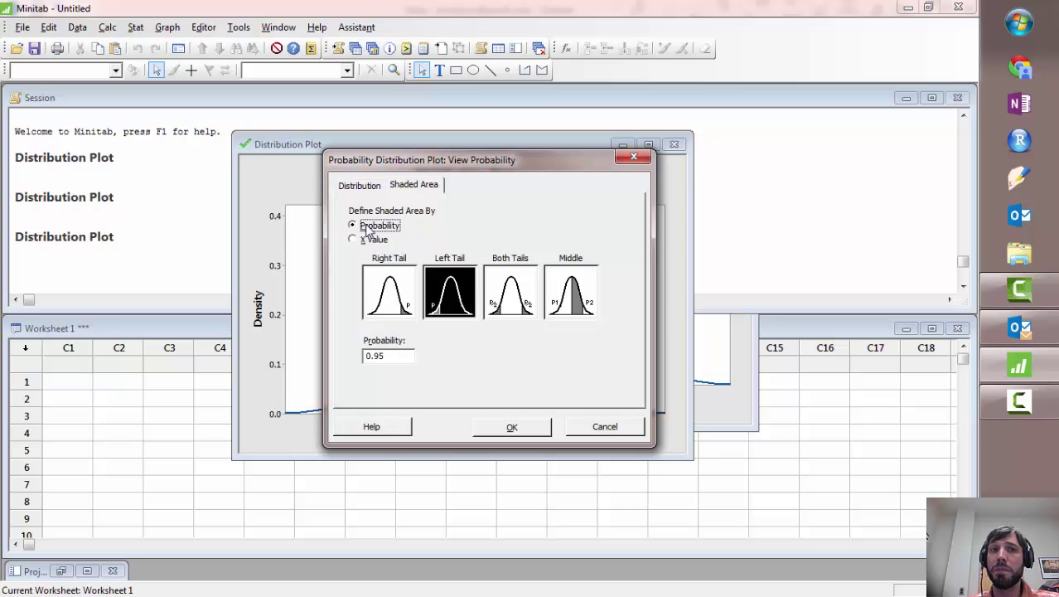
pyautogui.click(391, 359)
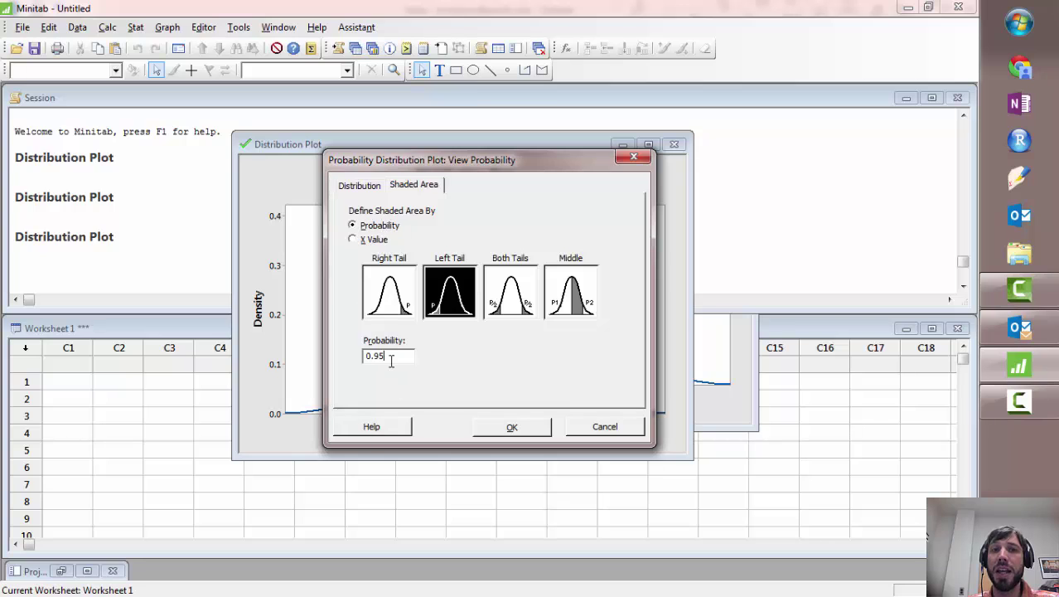
pyautogui.moveTo(391, 359); pyautogui.dragTo(349, 359)
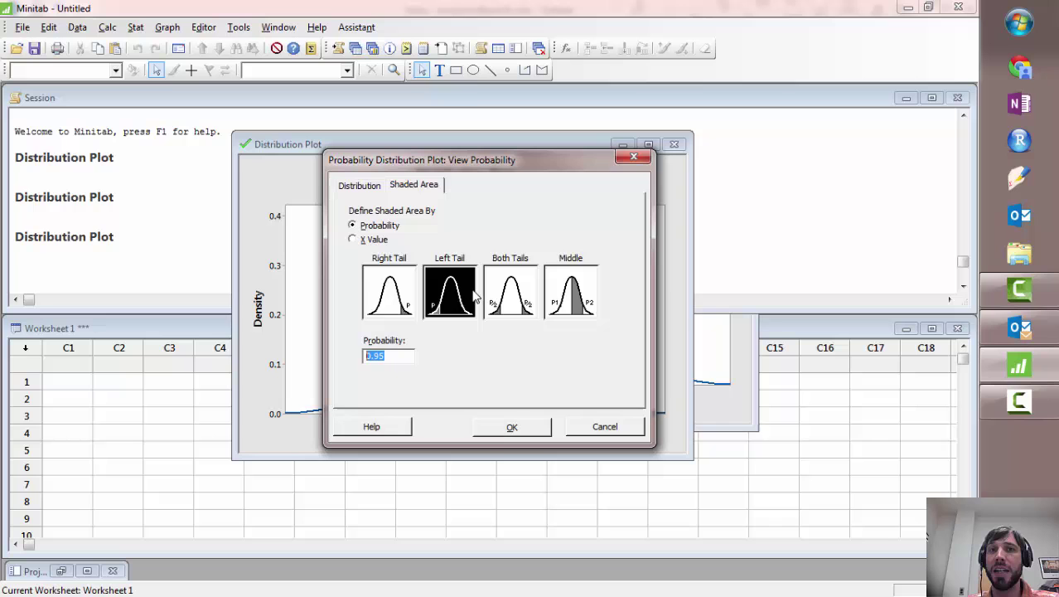
pyautogui.click(510, 431)
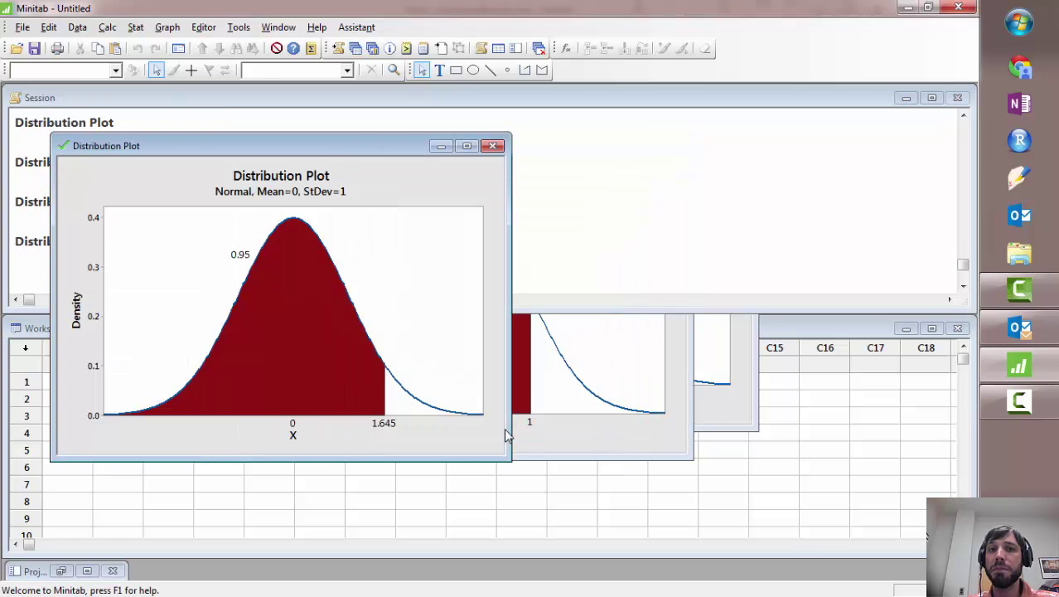
pyautogui.moveTo(354, 147); pyautogui.dragTo(604, 139)
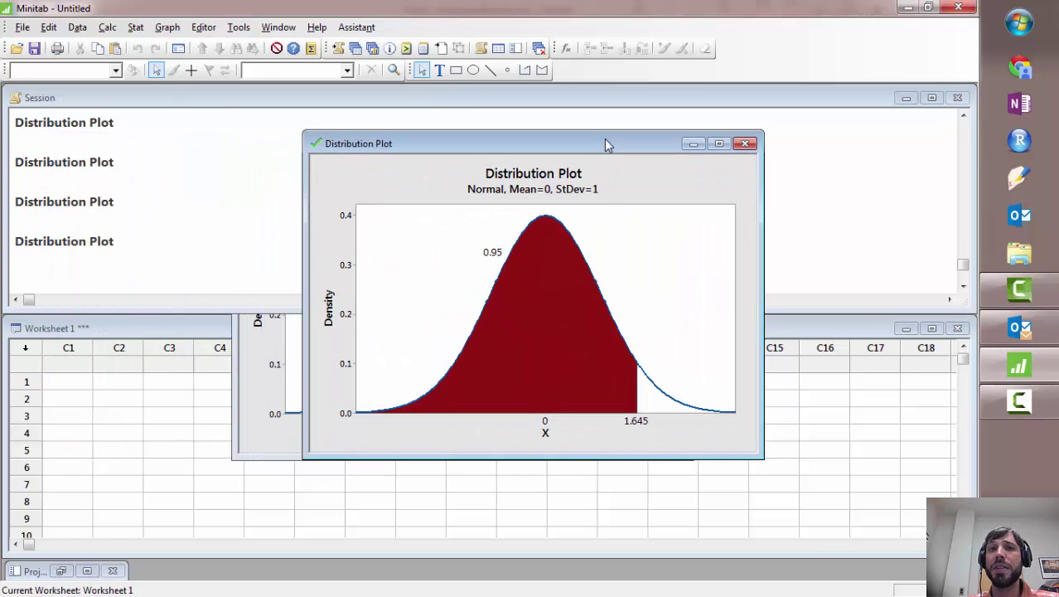